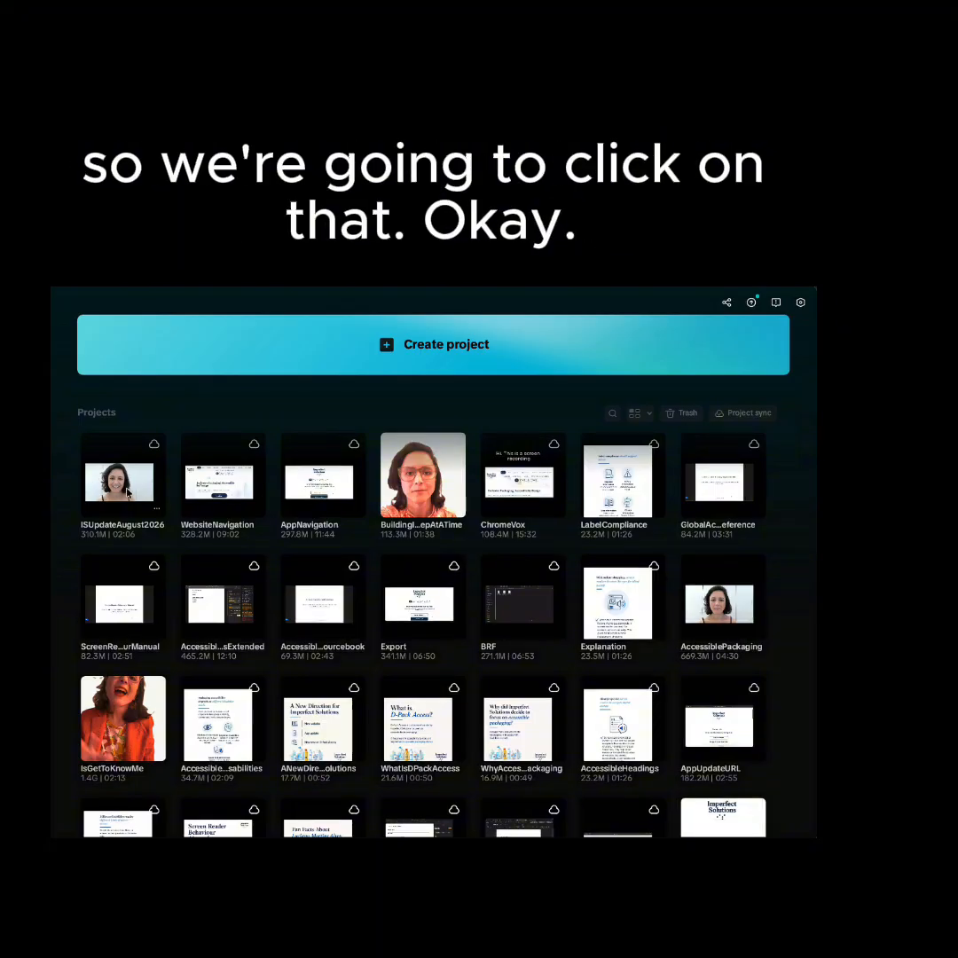
Open the ISUpdateAugust2026 project and check its video clip's scale and position, unlocking the video track and relocking it when done.
click(129, 494)
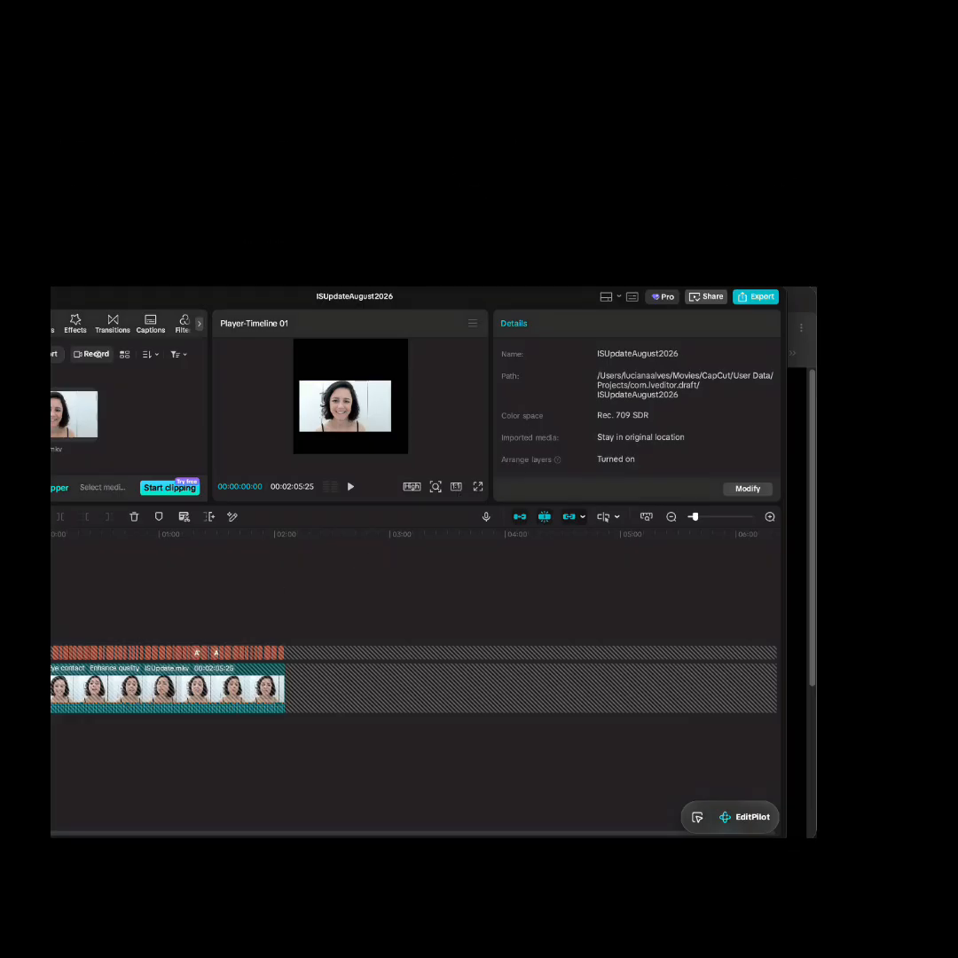
click(51, 688)
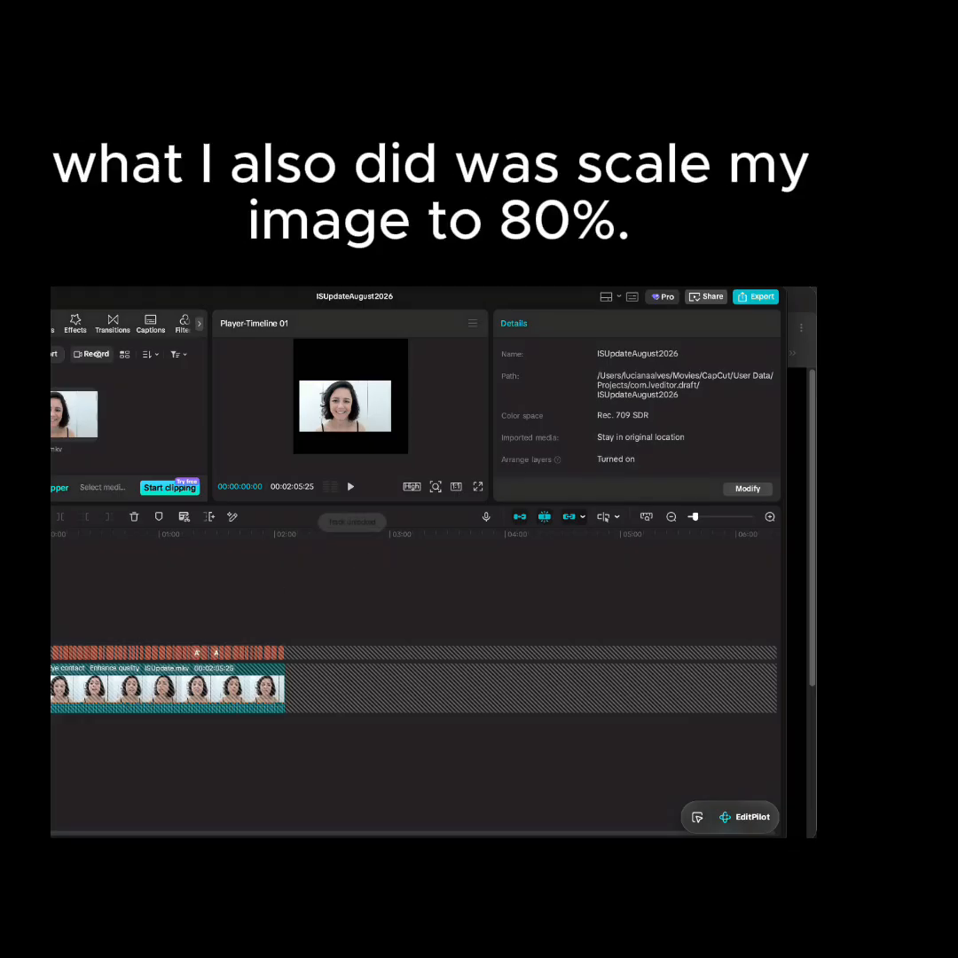
click(193, 687)
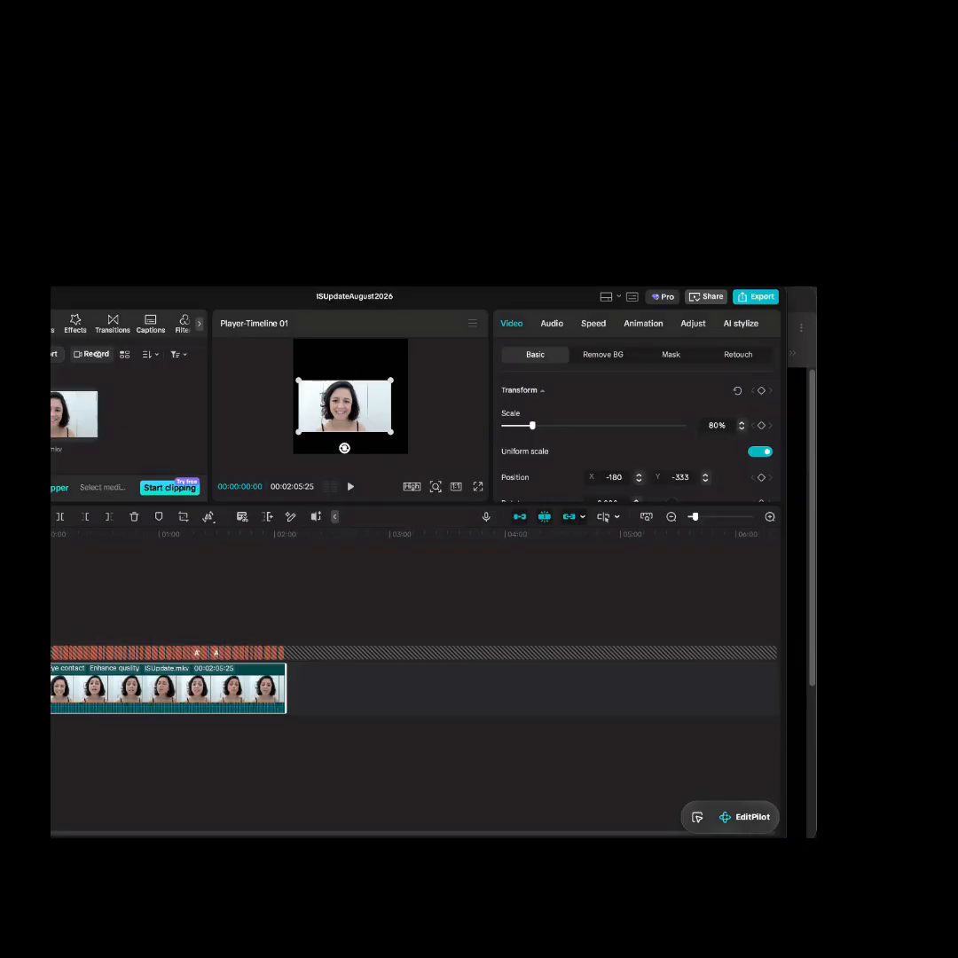
click(17, 688)
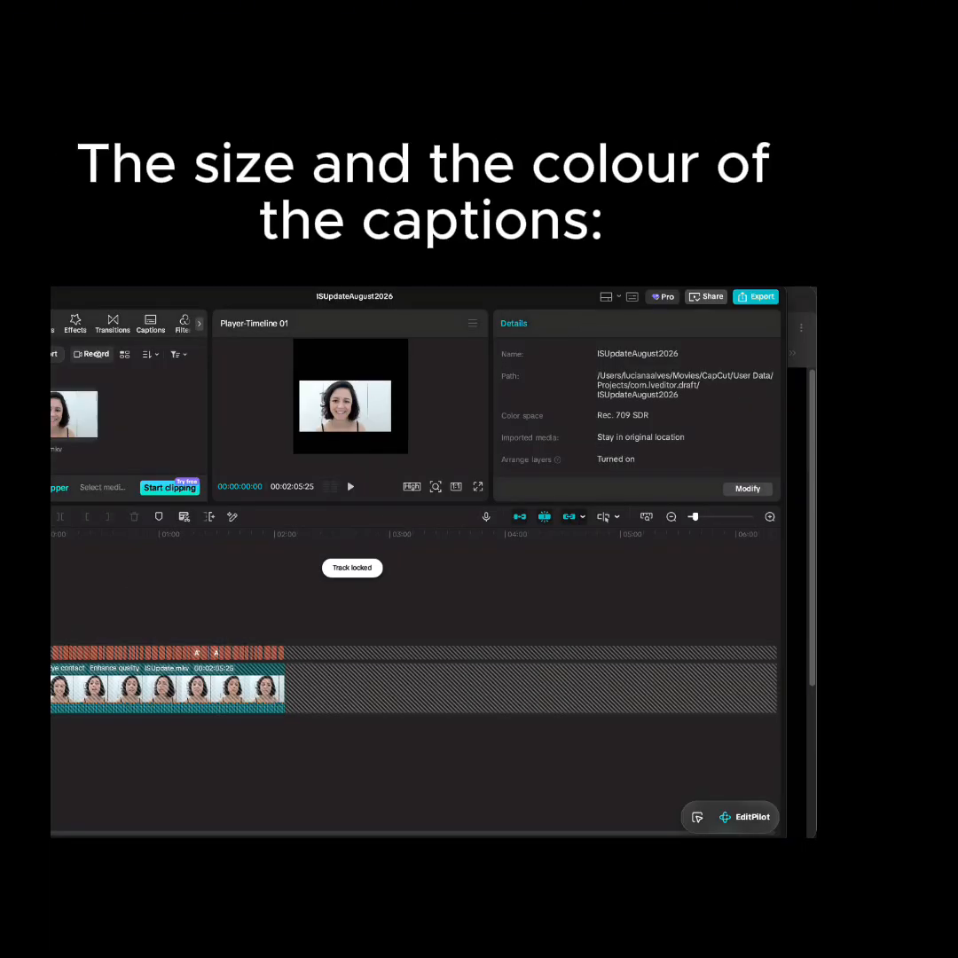
Unlock the caption track, check a caption's text colour and font size, and lock the track again.
click(18, 653)
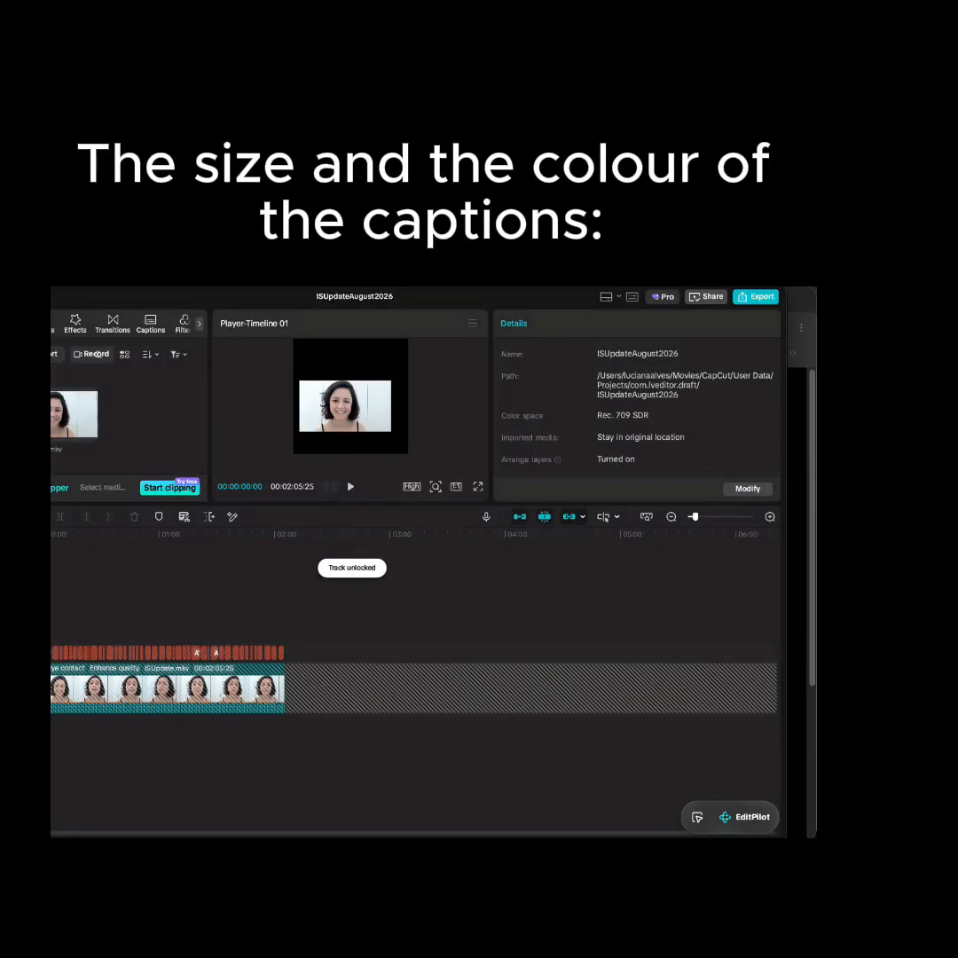
click(76, 655)
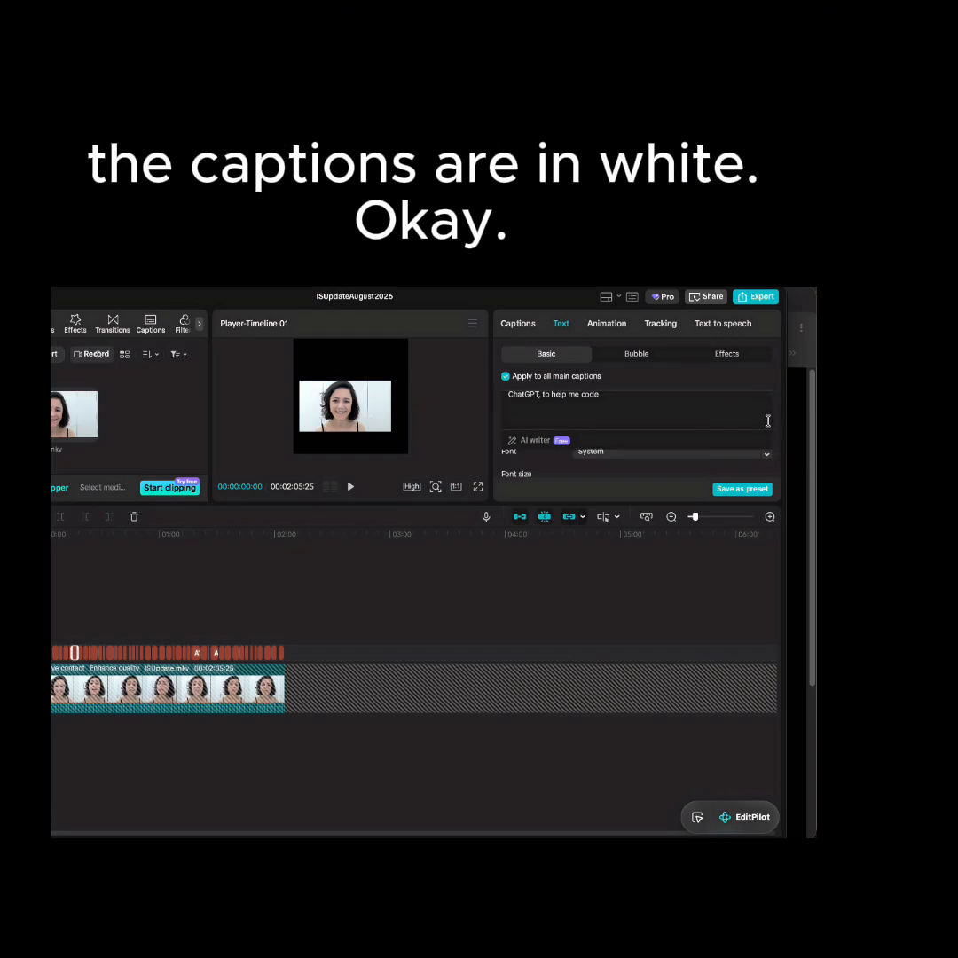
scroll(760, 391, down, 1)
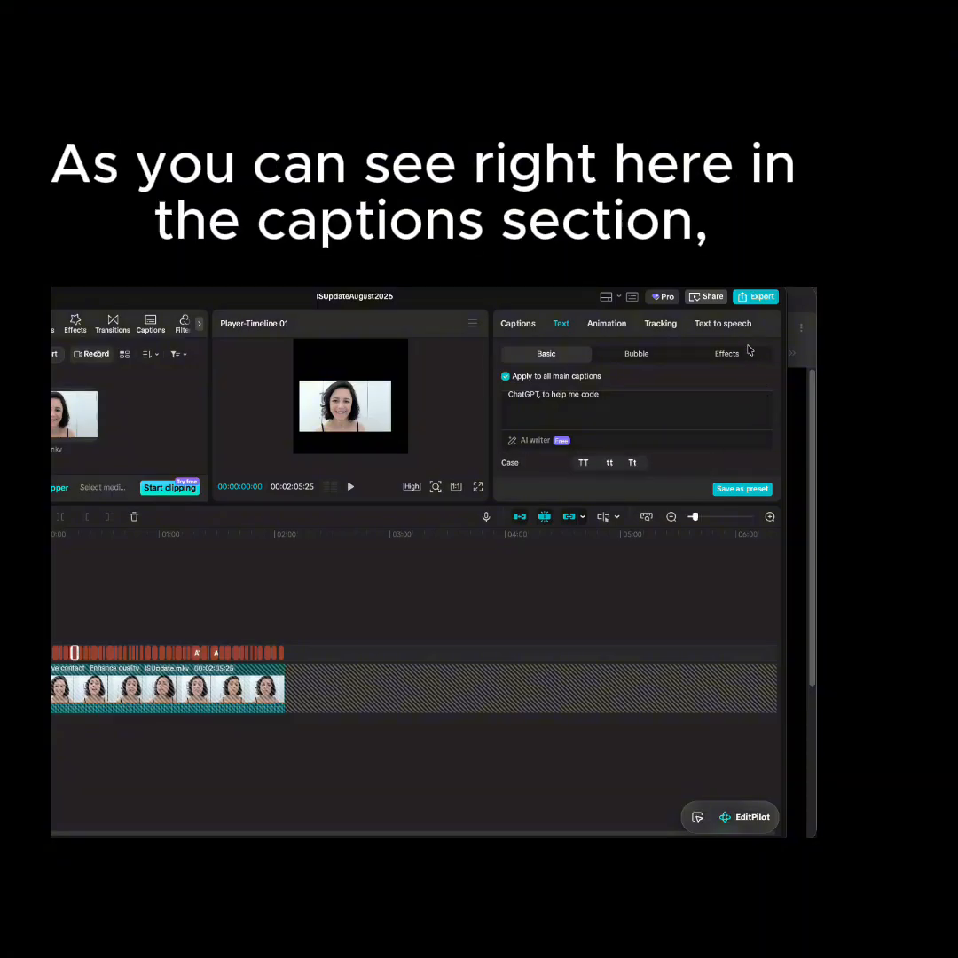
scroll(760, 385, up, 2)
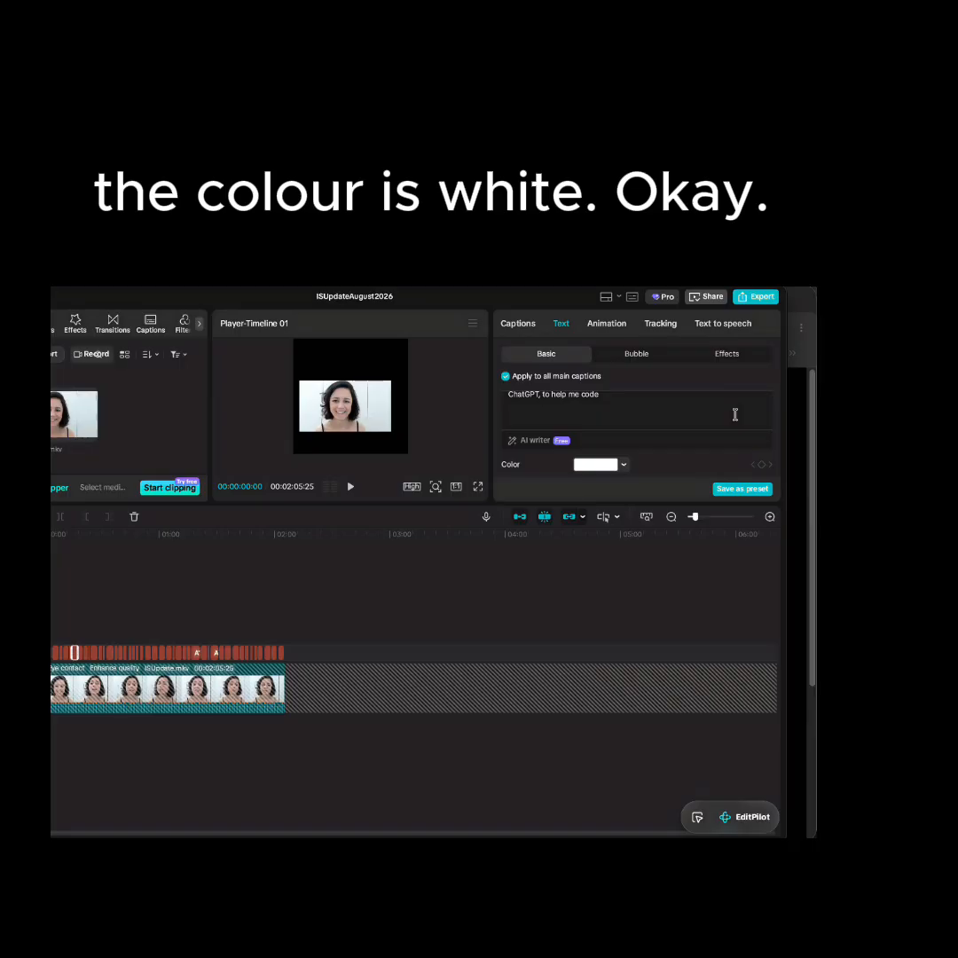
scroll(734, 463, down, 3)
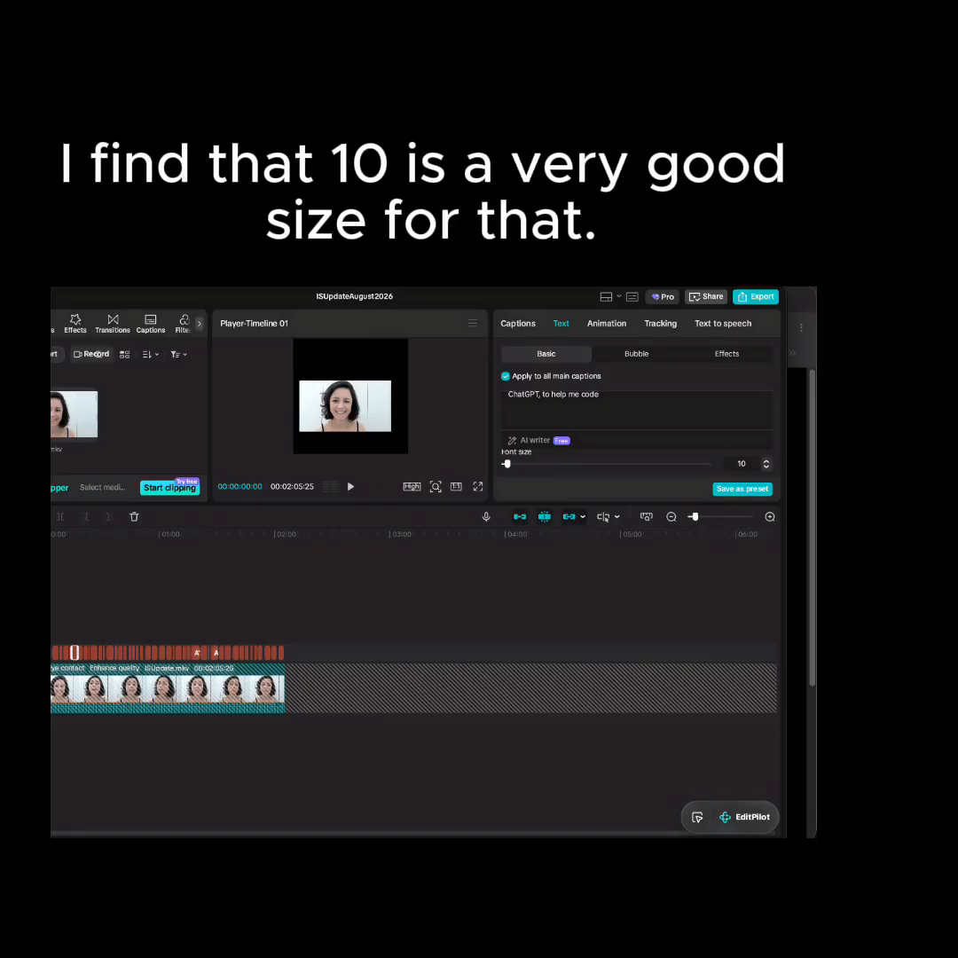
click(11, 653)
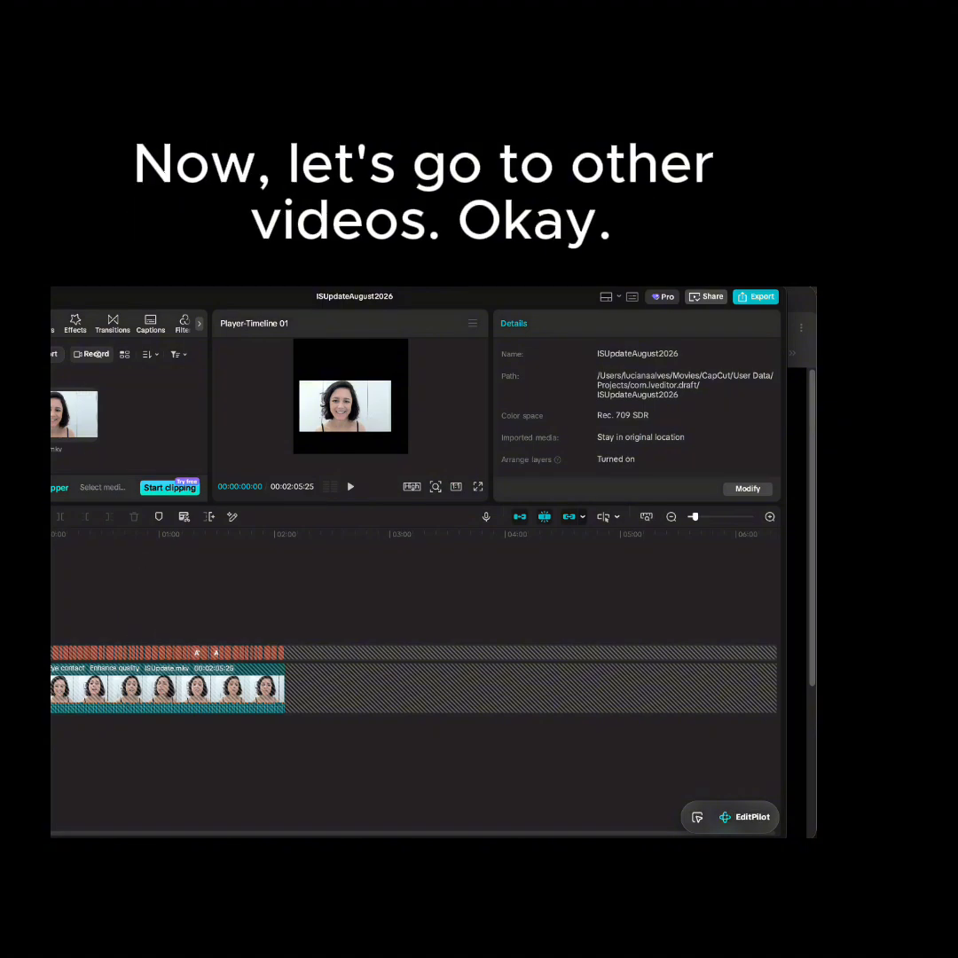
Switch to the WebsiteNavigation project and check its screen recording clip's scale and position, relocking the video track when done.
key(super+w)
scroll(285, 609, down, 1)
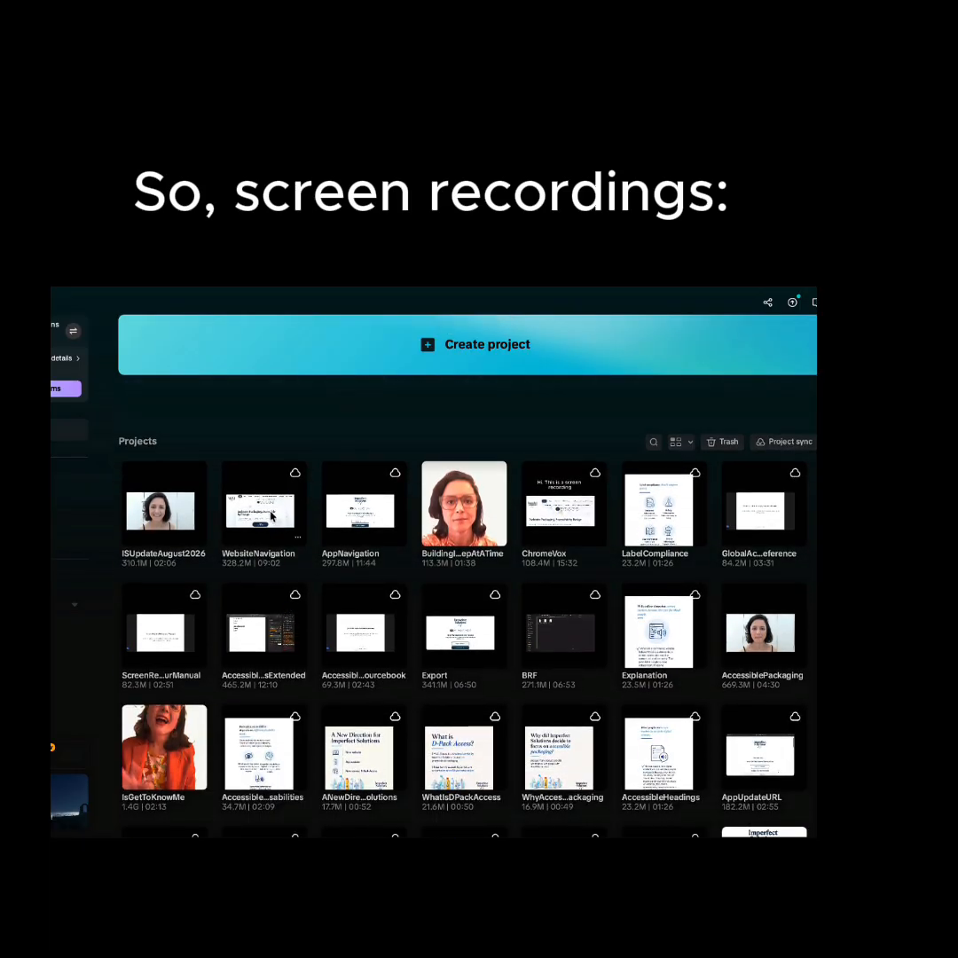
click(272, 516)
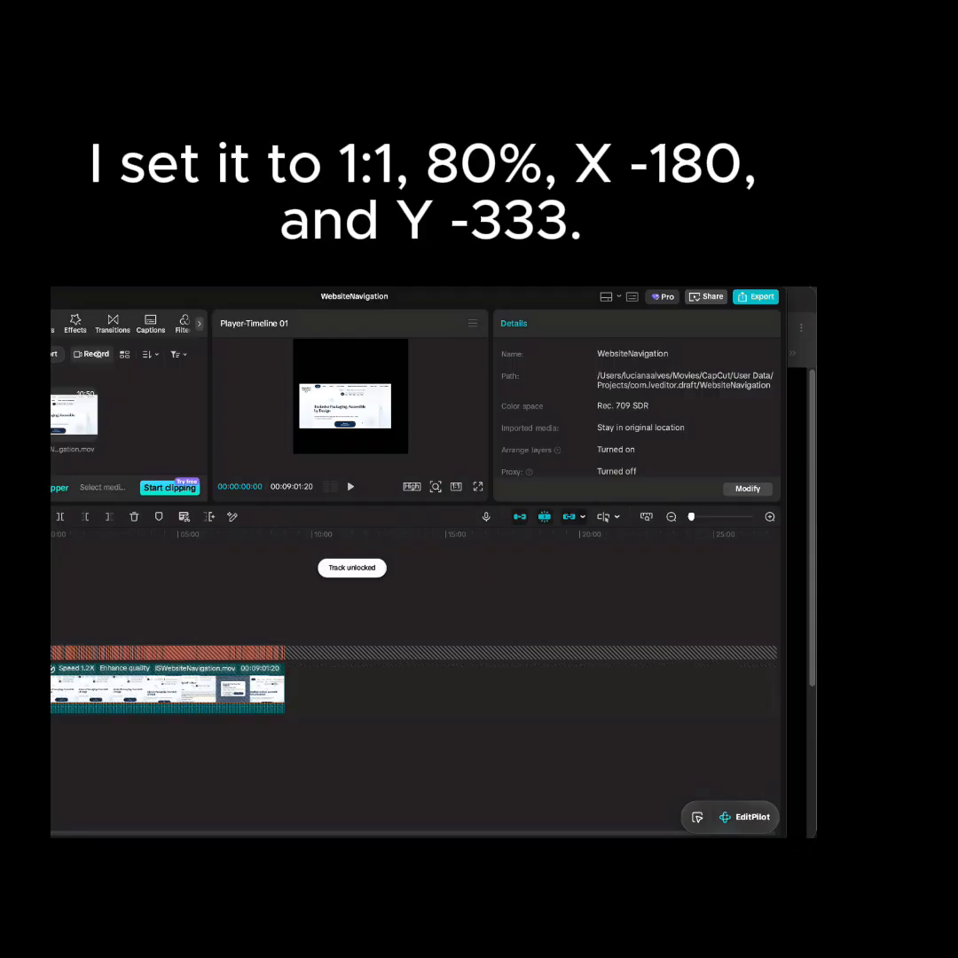
click(79, 681)
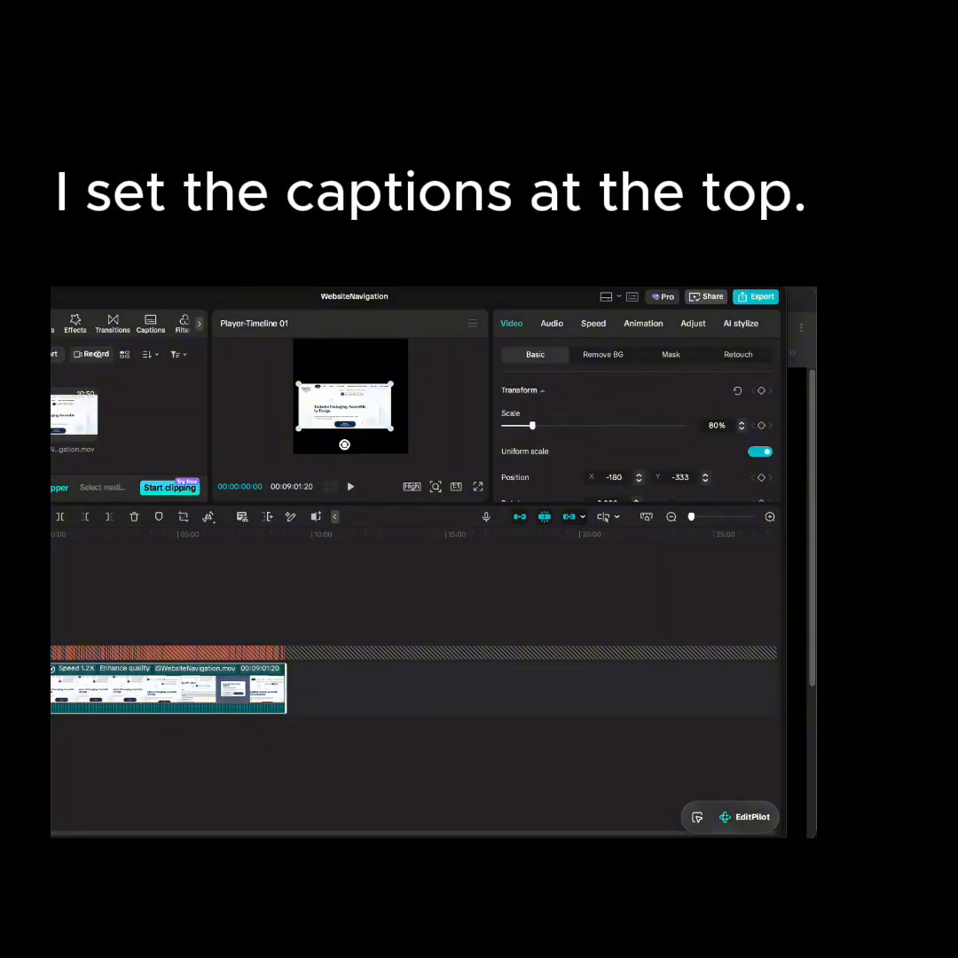
click(35, 688)
Unlock the WebsiteNavigation caption track, inspect a caption's font size and colour settings, and relock the track.
click(36, 653)
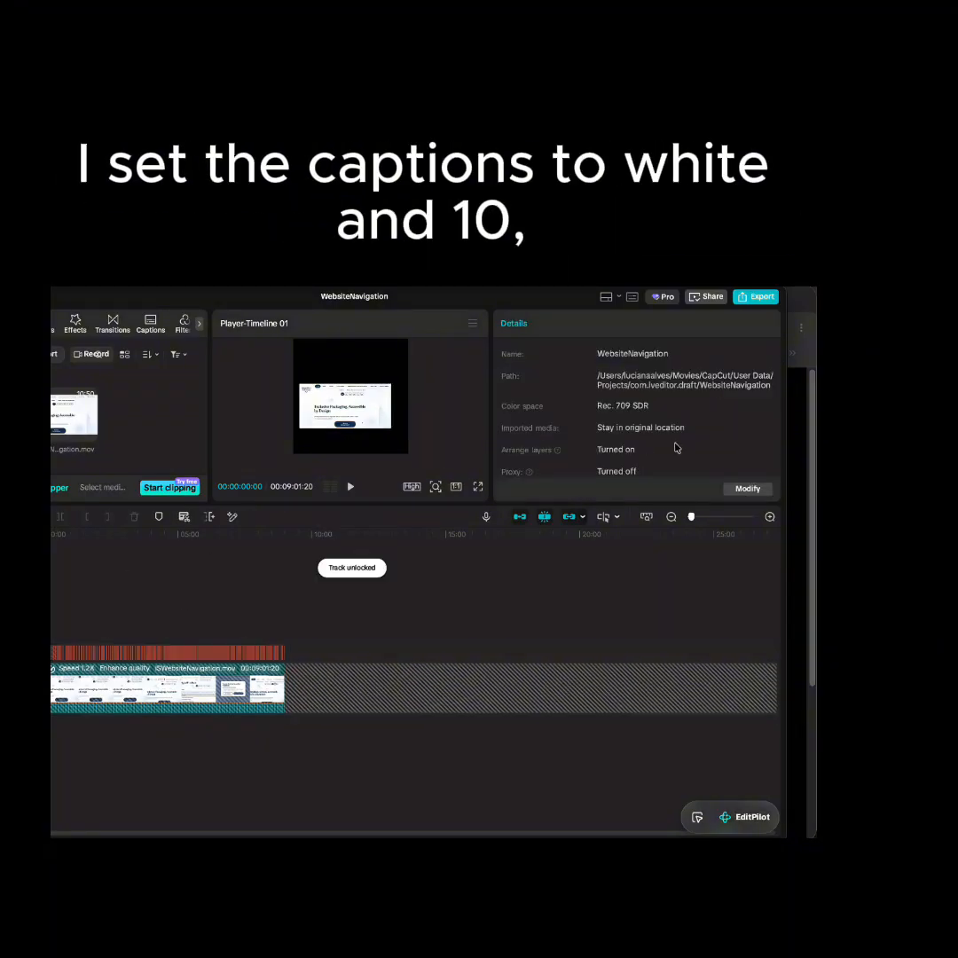
click(116, 657)
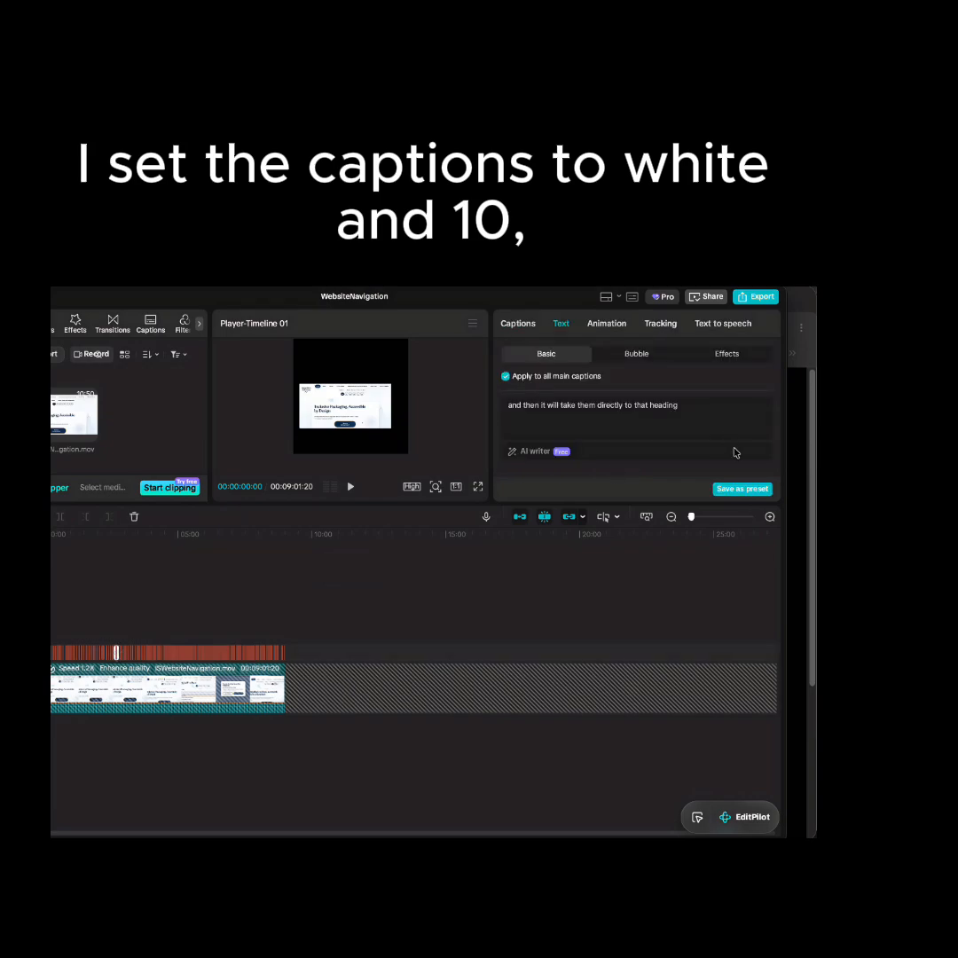
scroll(735, 435, down, 2)
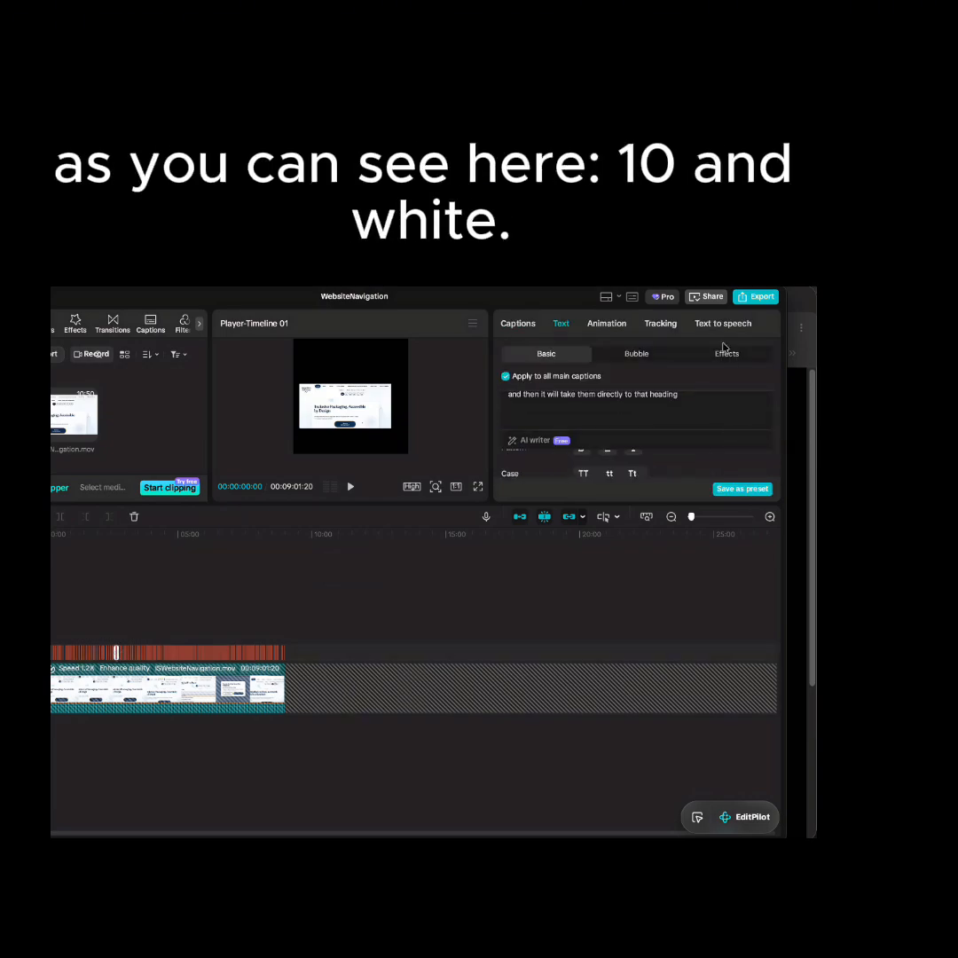
scroll(723, 372, down, 2)
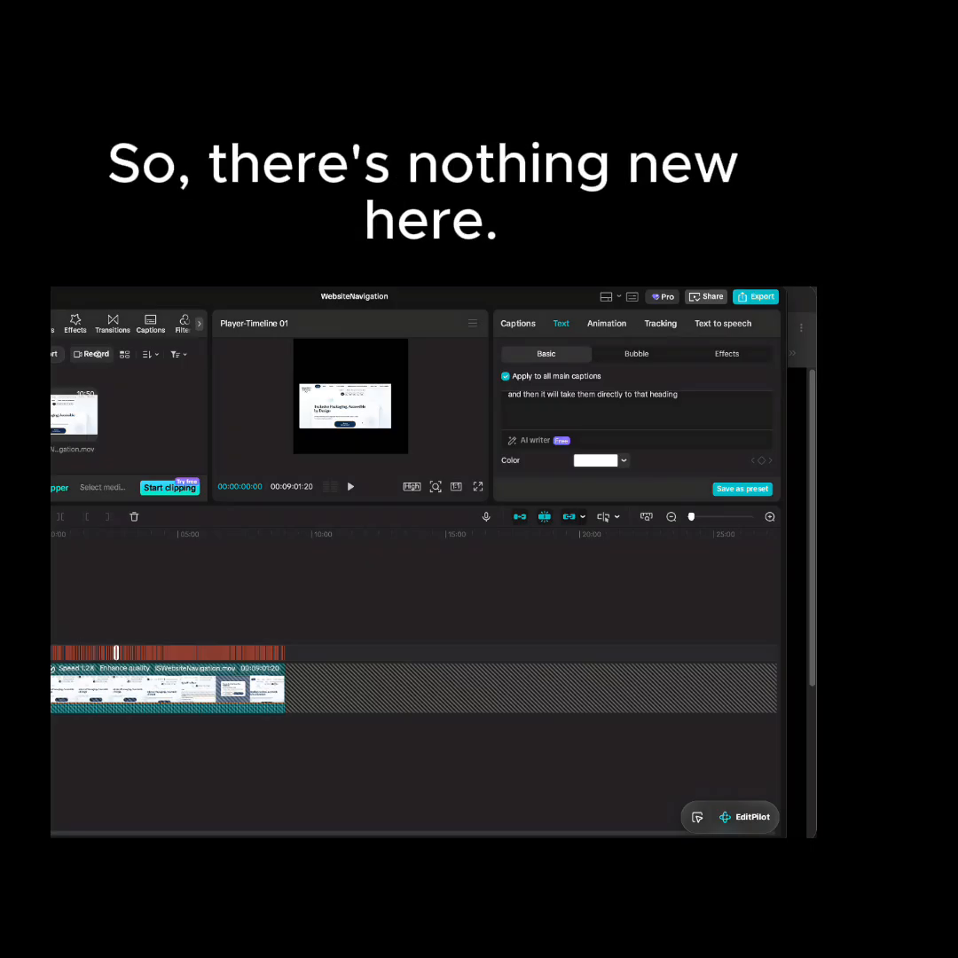
click(18, 654)
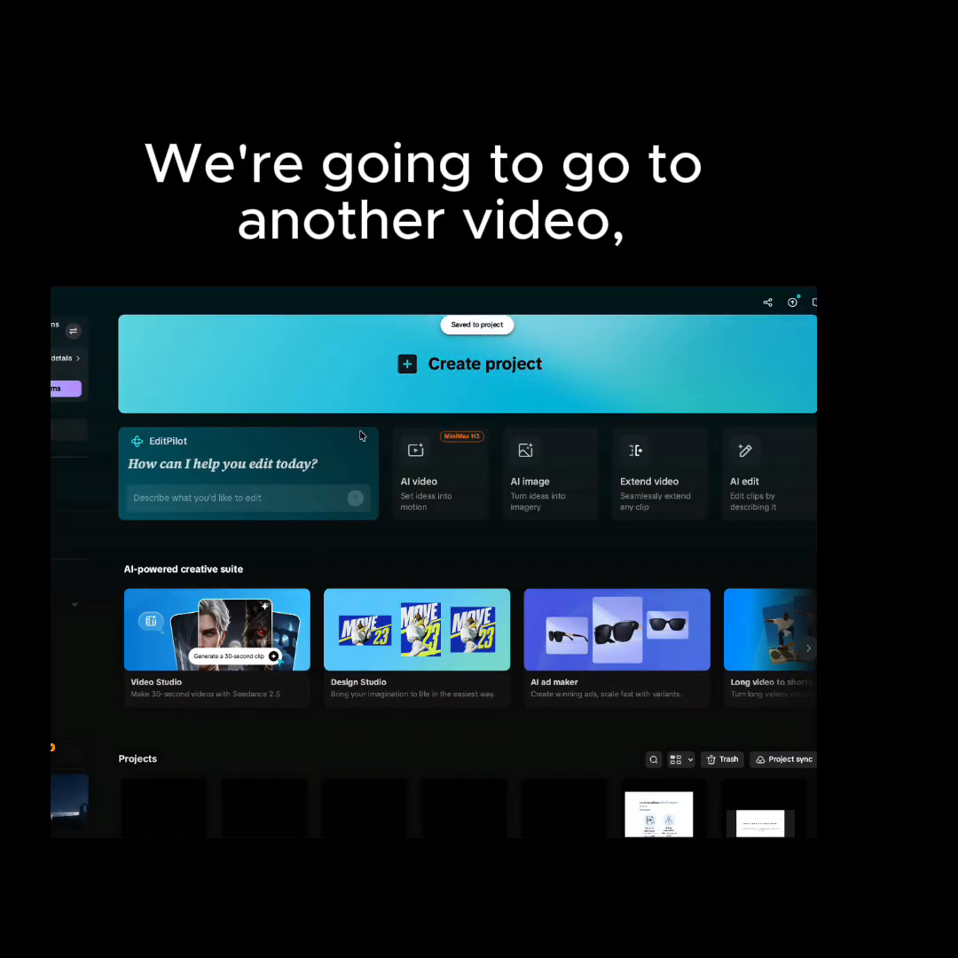
Open the BuildingImperfectSolutionsOneStepAtATime project, review its vertical video and background layout, and close it.
scroll(360, 435, down, 3)
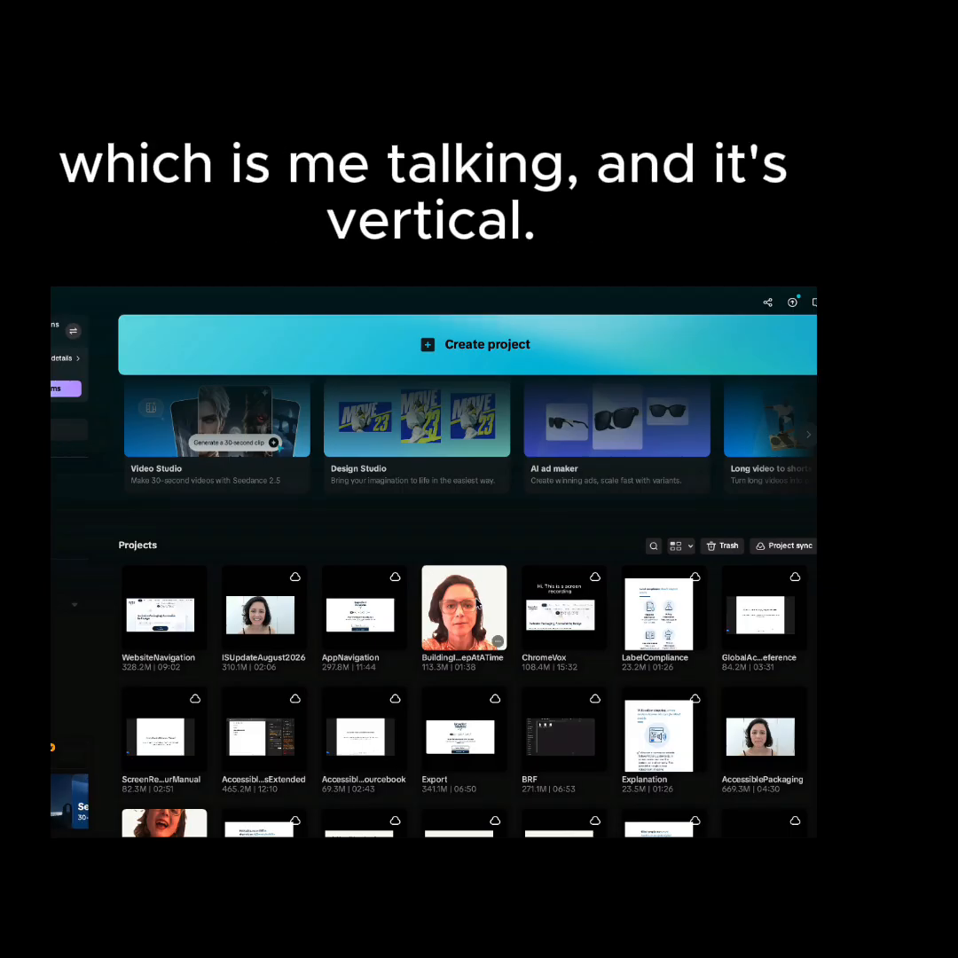
click(477, 604)
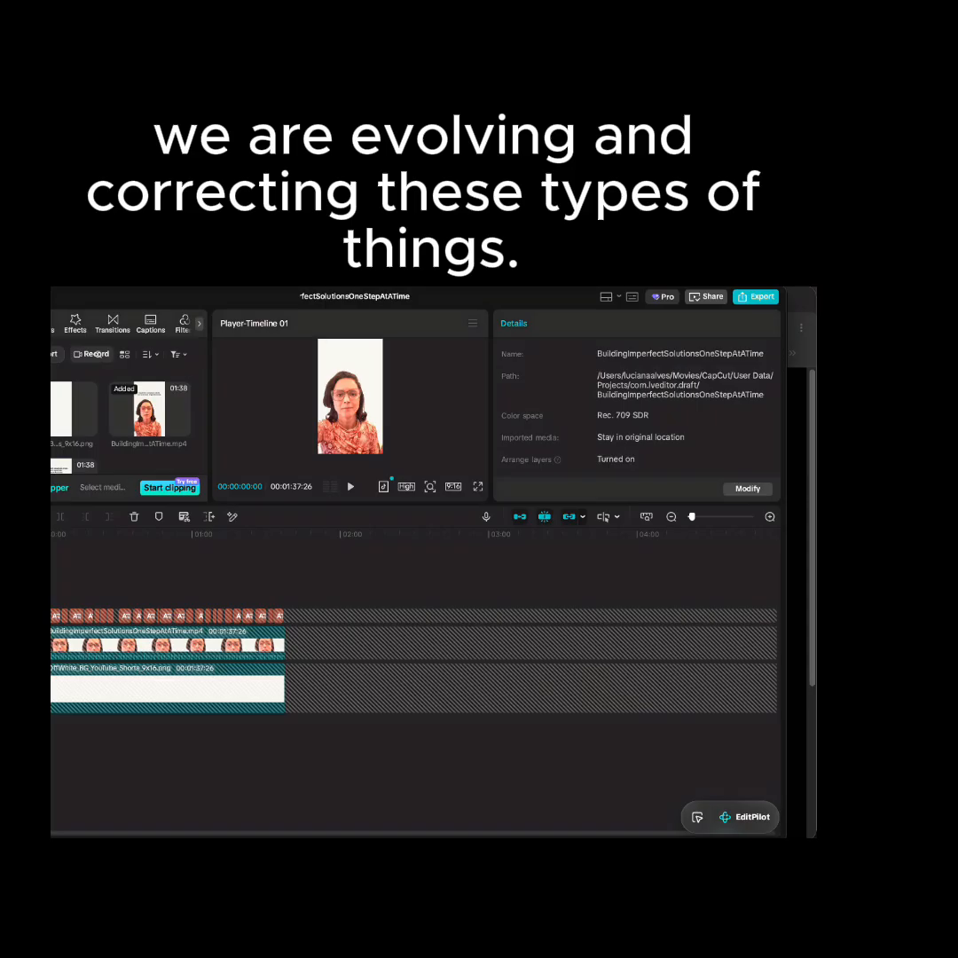
key(super+w)
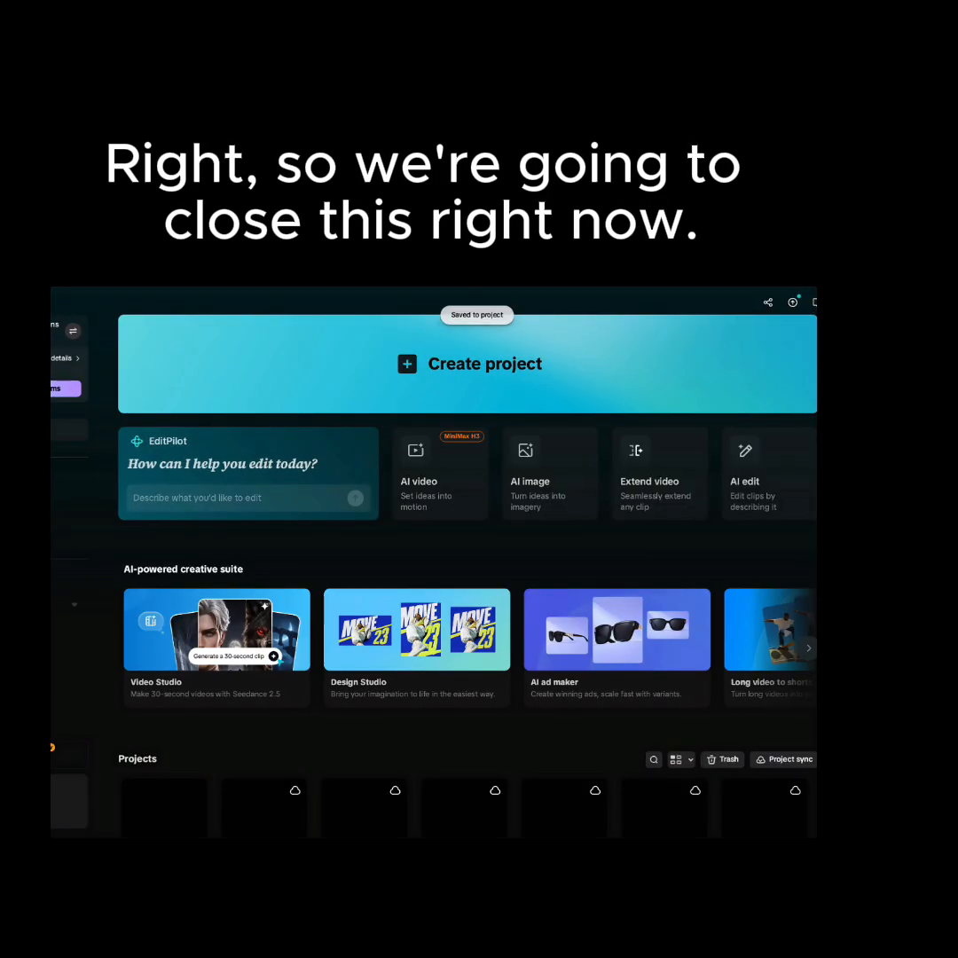
Open the LabelCompliance project, view the available aspect ratios without changing the current one, and close the project.
scroll(476, 634, down, 3)
scroll(476, 634, down, 3)
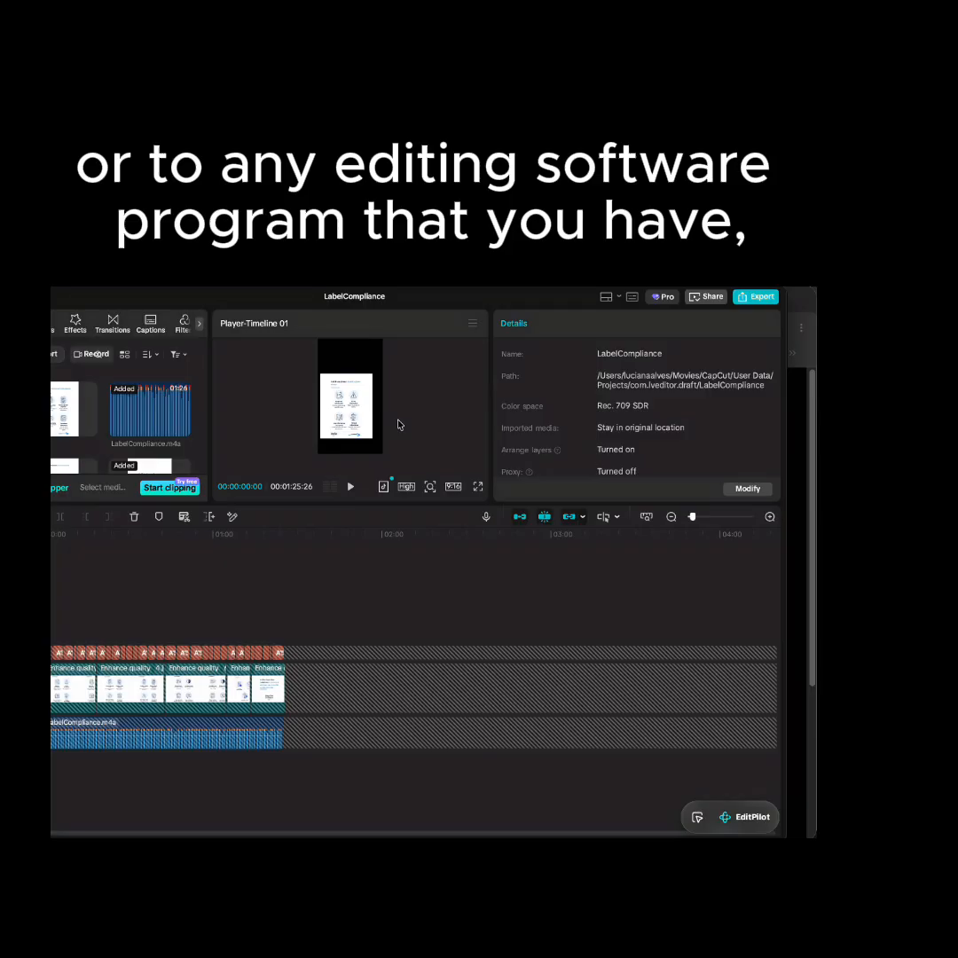
click(455, 488)
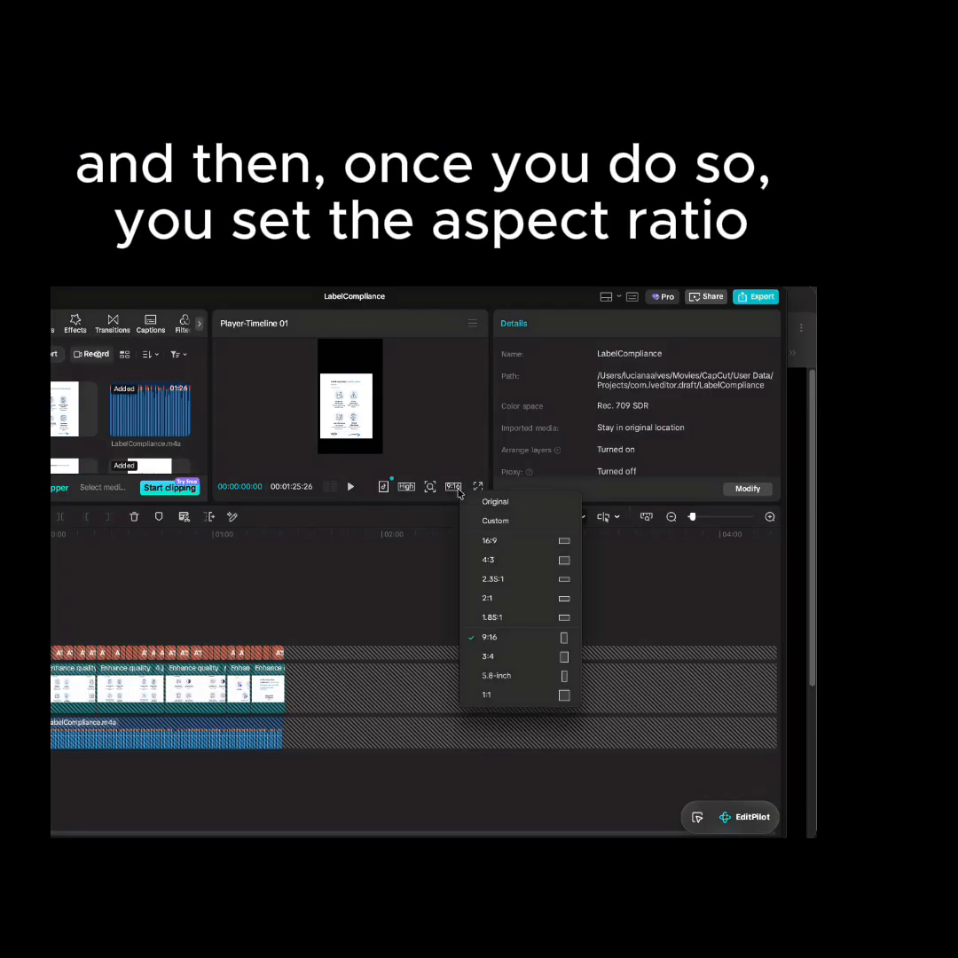
click(454, 487)
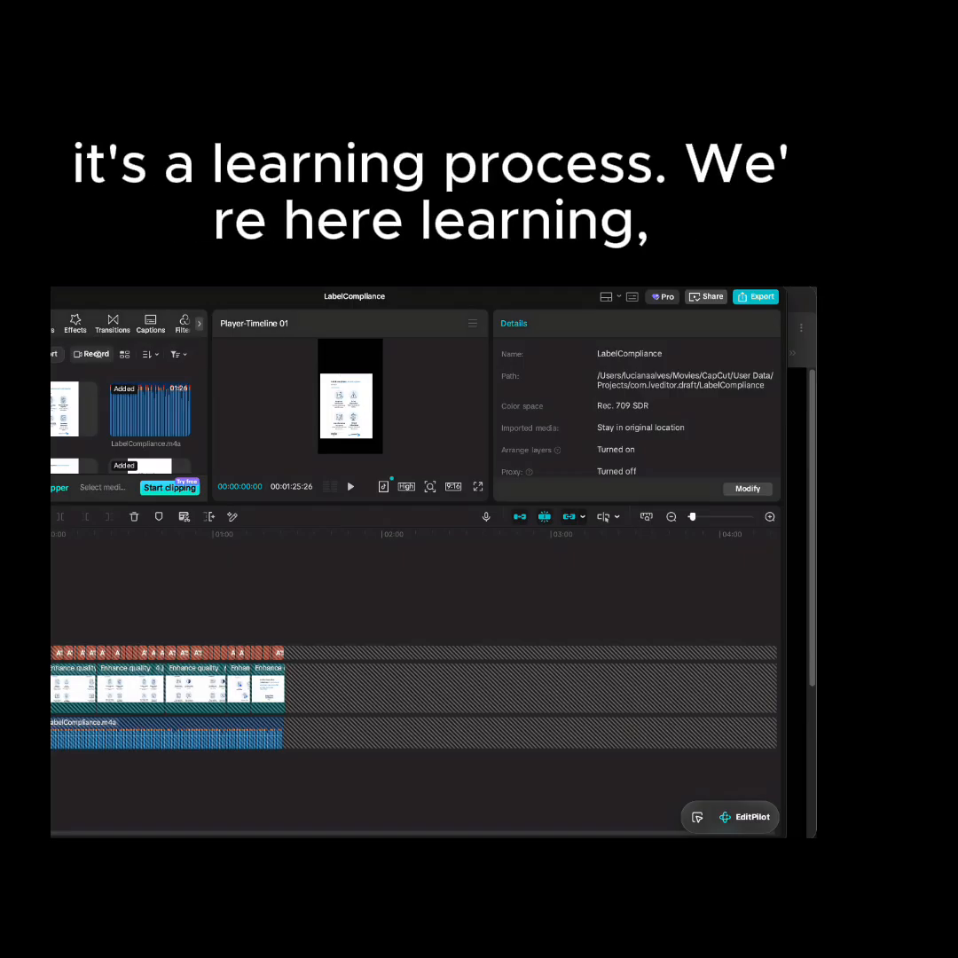
key(super+w)
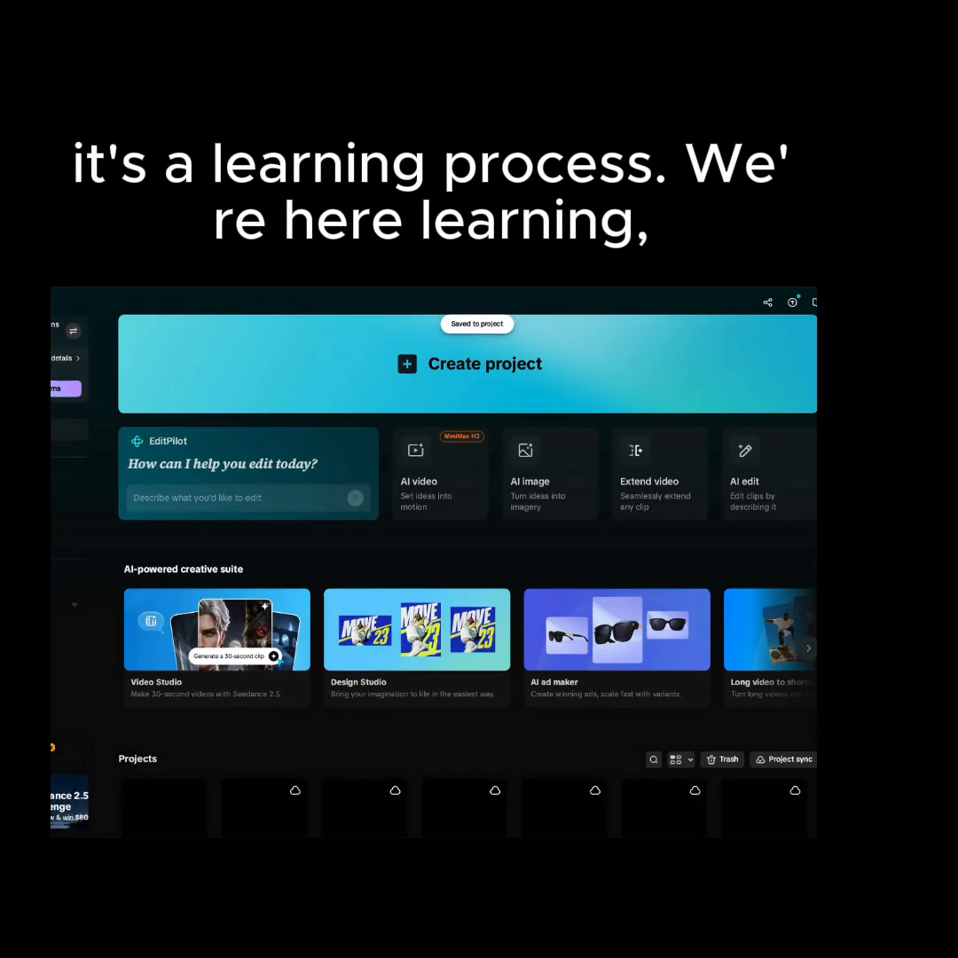
scroll(510, 598, down, 3)
scroll(510, 598, down, 2)
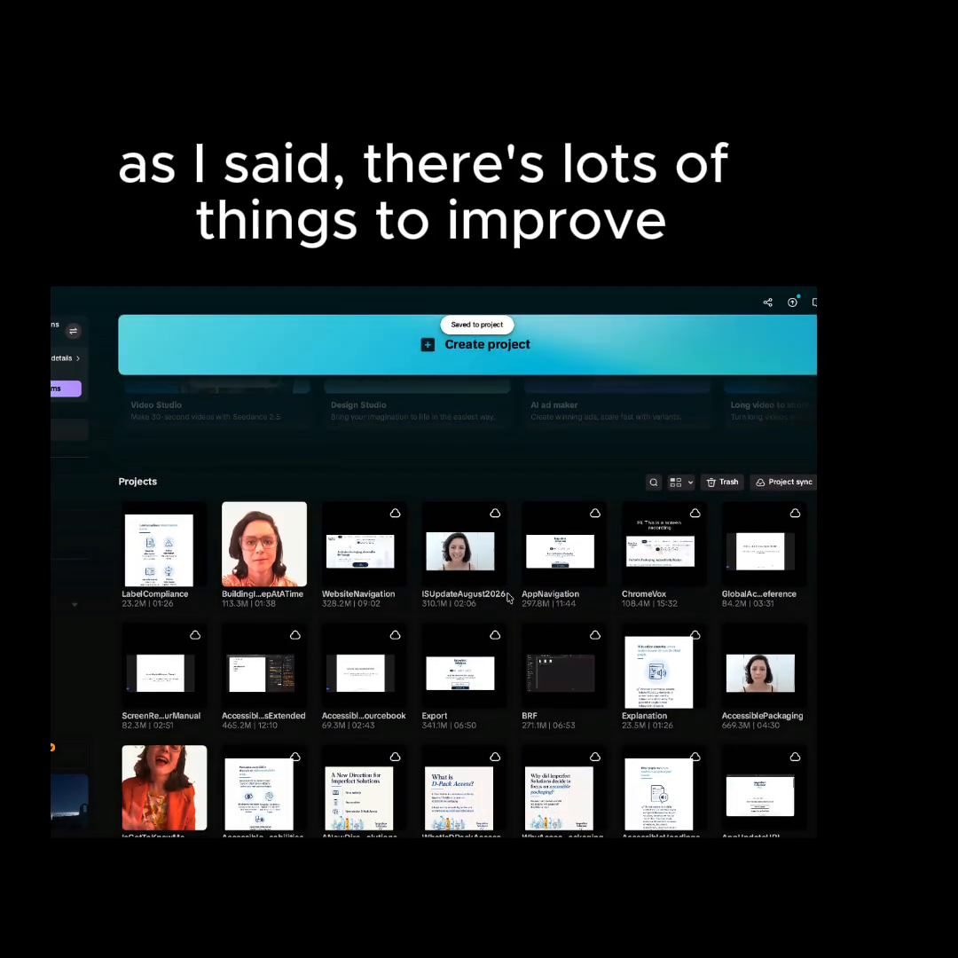
scroll(510, 598, up, 2)
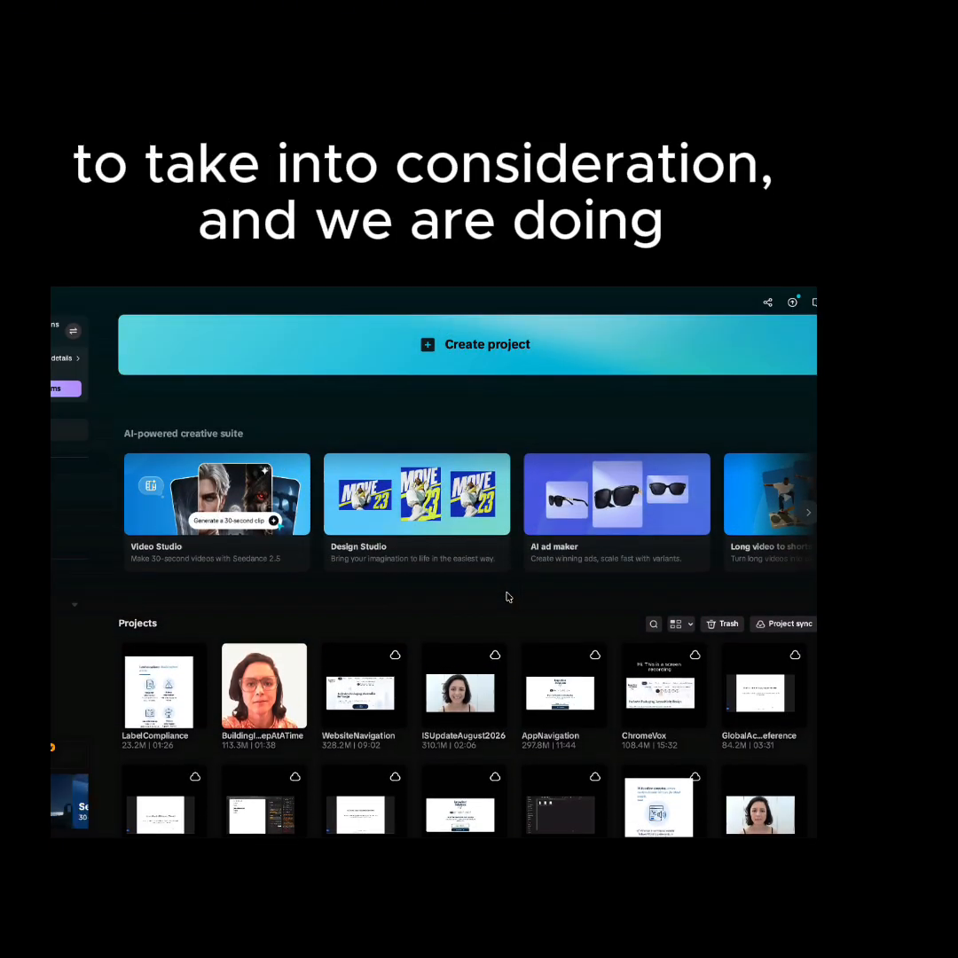